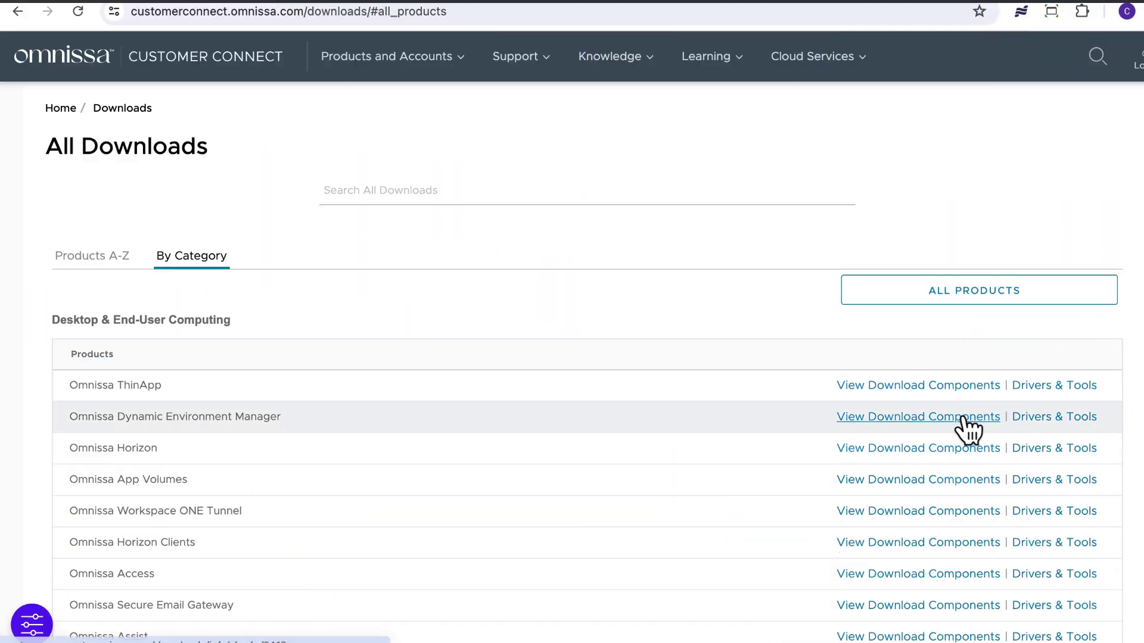
Go to the Dynamic Environment Manager Enterprise 2412 download page from All Downloads.
{"action": "left_click", "coordinate": [964, 417]}
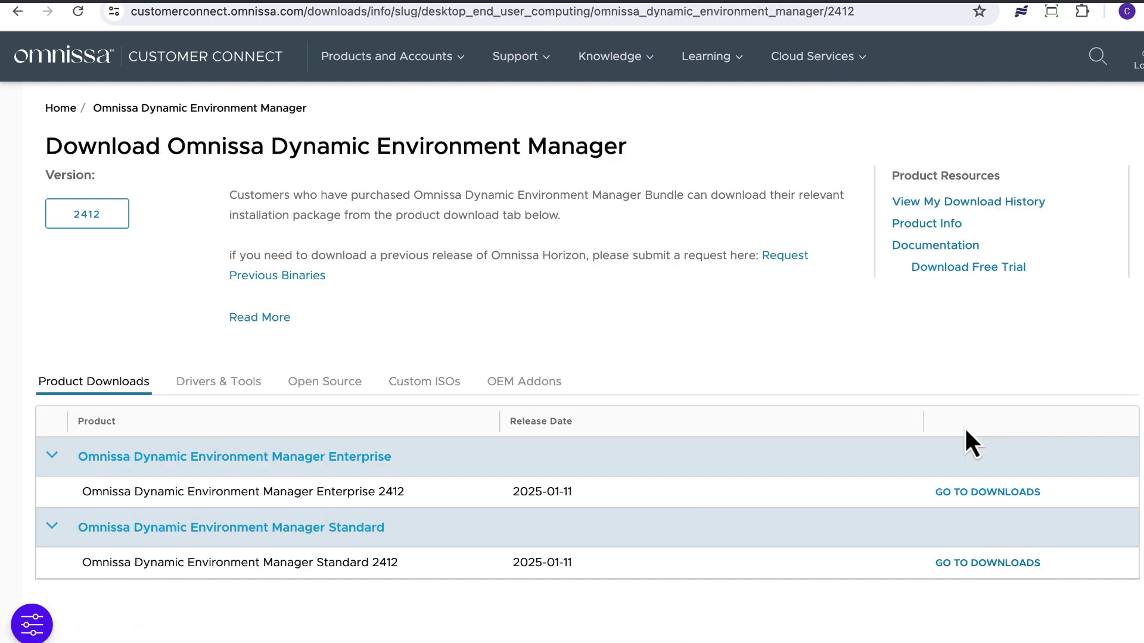
{"action": "left_click", "coordinate": [973, 494]}
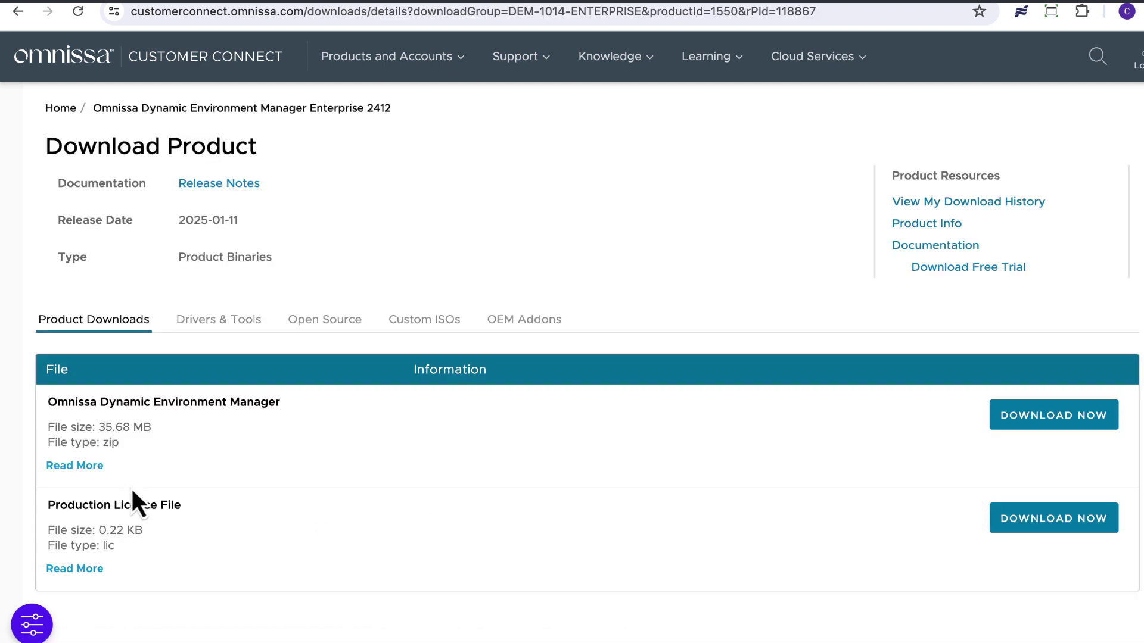
Show the DEM zip's details and checksums, then download the zip file.
{"action": "left_click", "coordinate": [89, 468]}
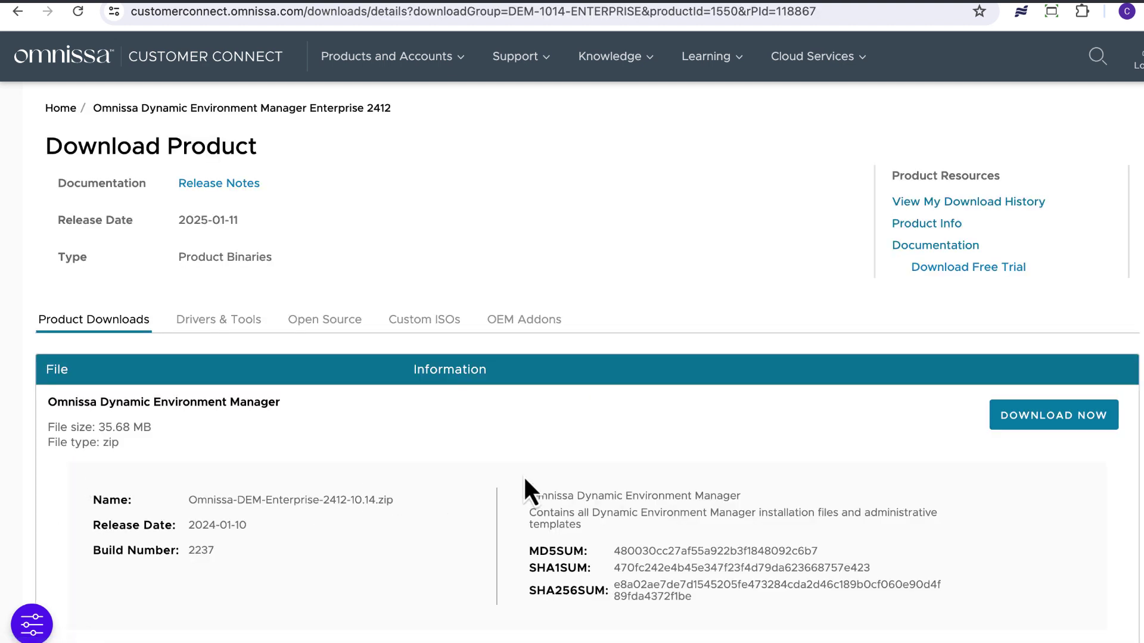
{"action": "left_click", "coordinate": [1063, 431]}
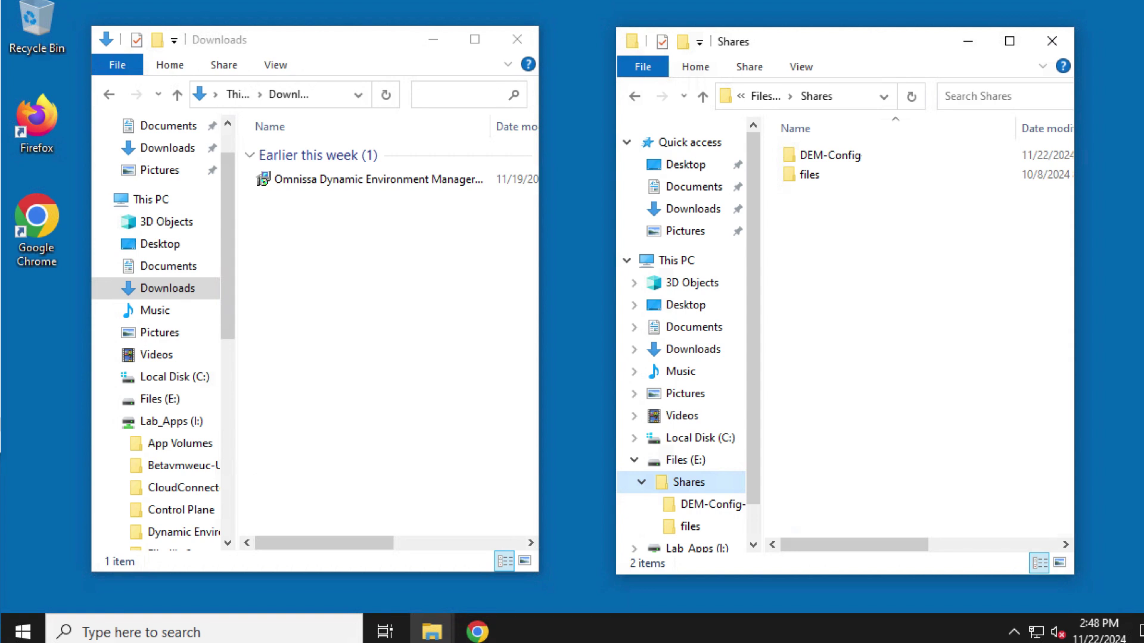
Launch the DEM Enterprise installer from the Downloads folder.
{"action": "left_click", "coordinate": [860, 157]}
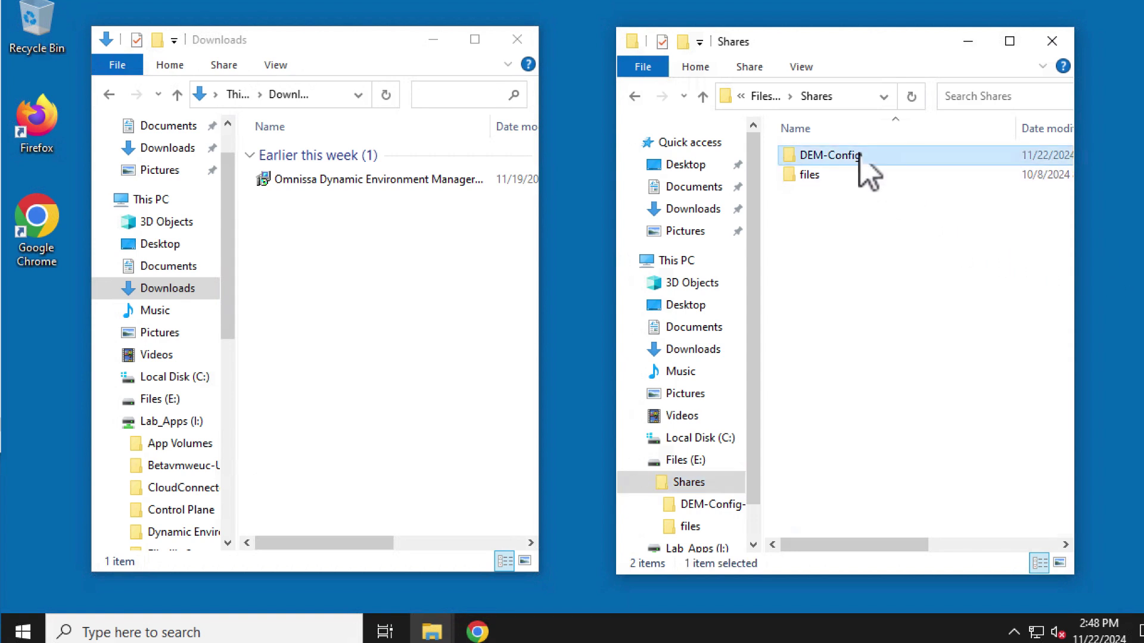
{"action": "left_click", "coordinate": [366, 288]}
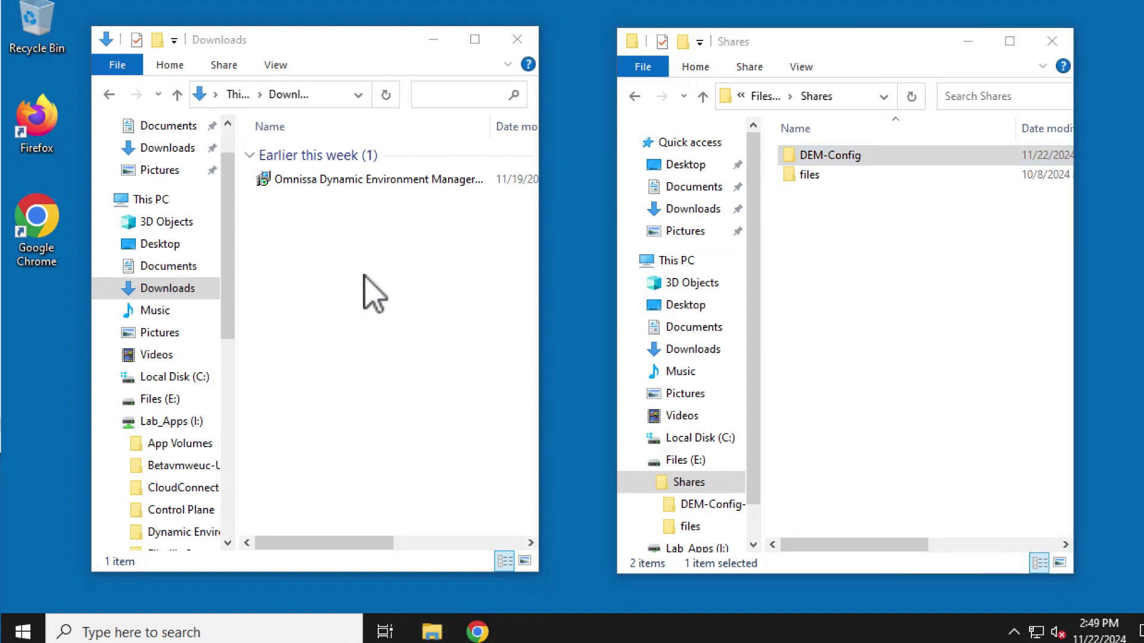
{"action": "double_click", "coordinate": [397, 178]}
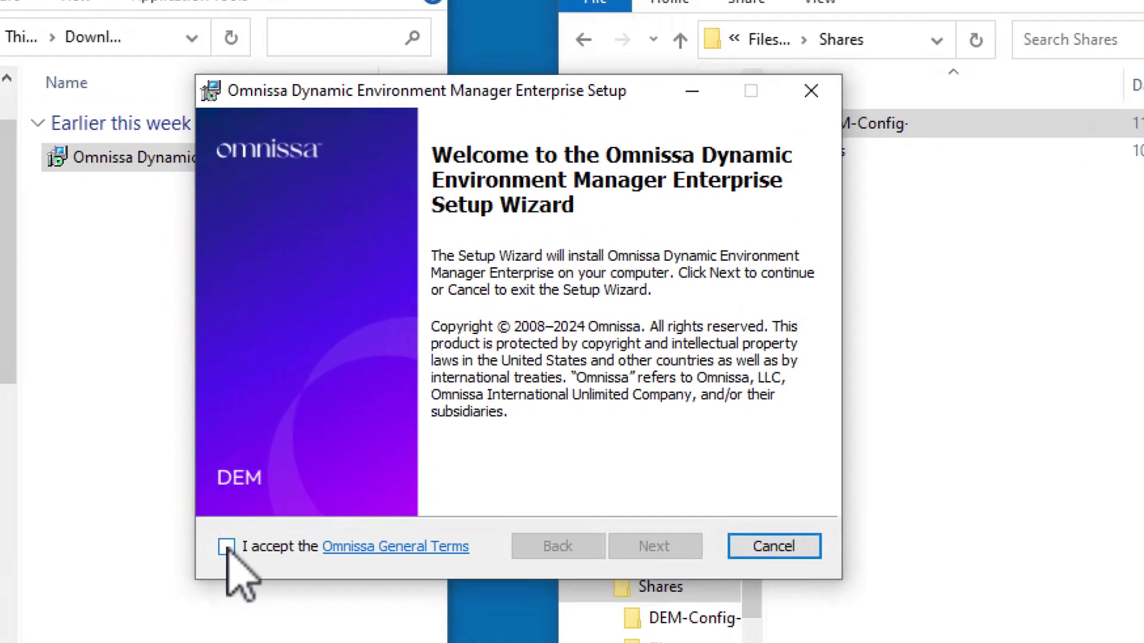
Accept the Omnissa General Terms and keep the default destination folder.
{"action": "left_click", "coordinate": [371, 460]}
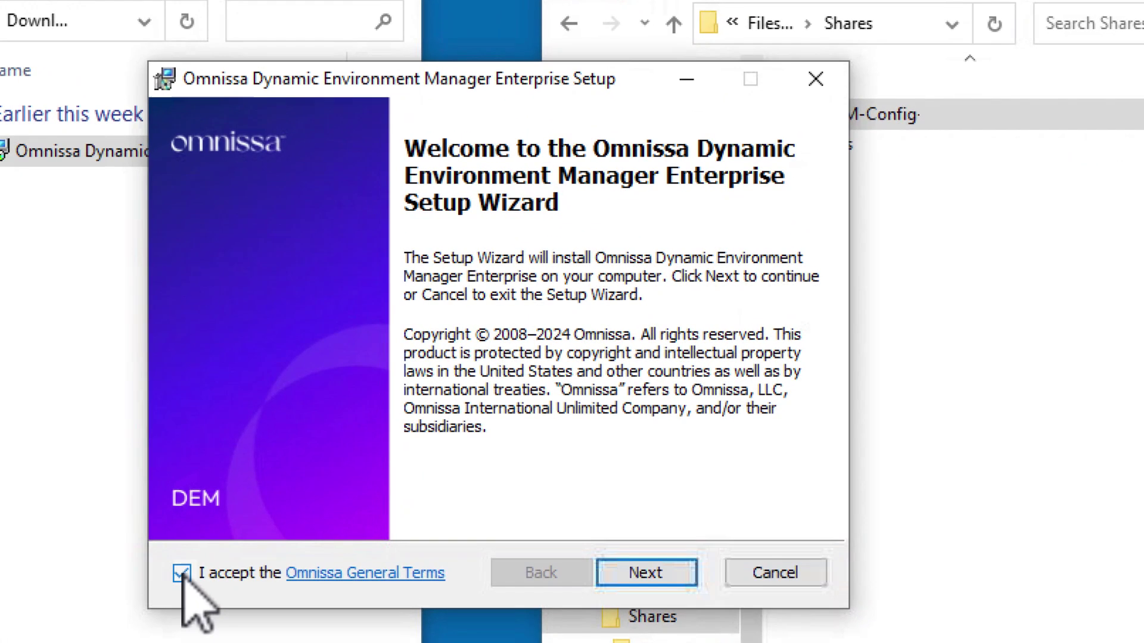
{"action": "left_click", "coordinate": [661, 577]}
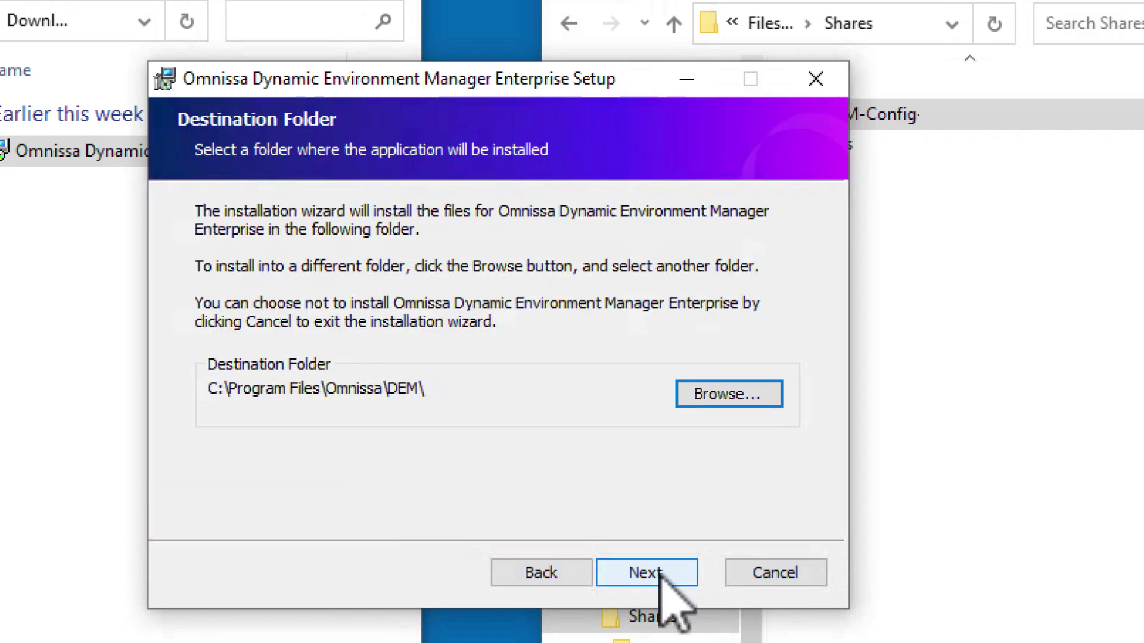
{"action": "left_click", "coordinate": [662, 577]}
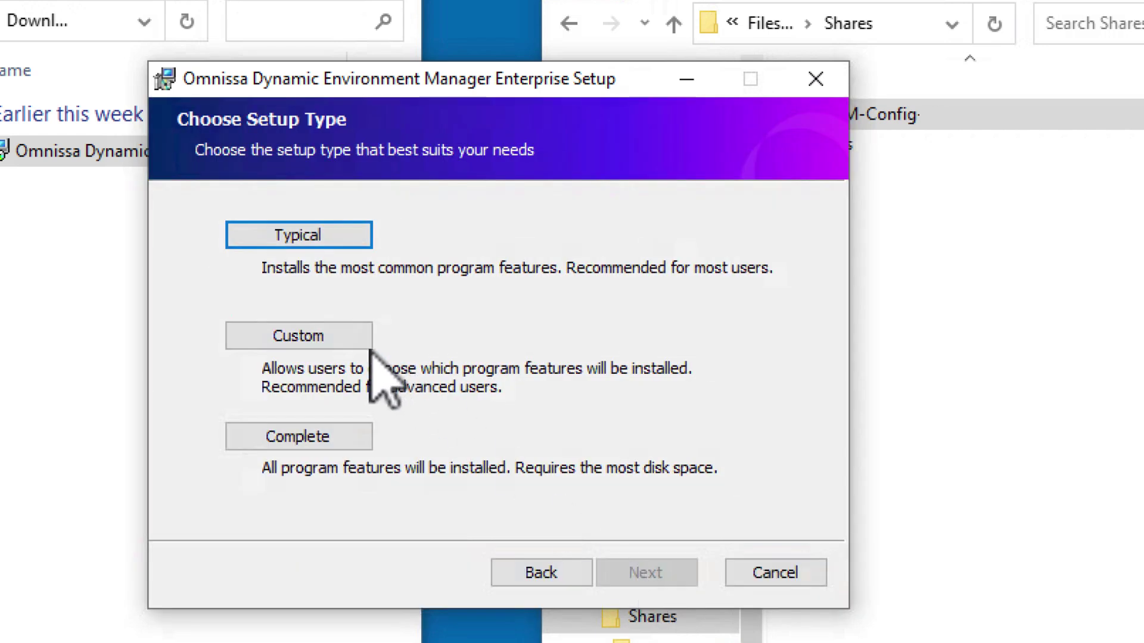
Run a Custom install with the Agent excluded and the entire Management Console included.
{"action": "left_click", "coordinate": [358, 342]}
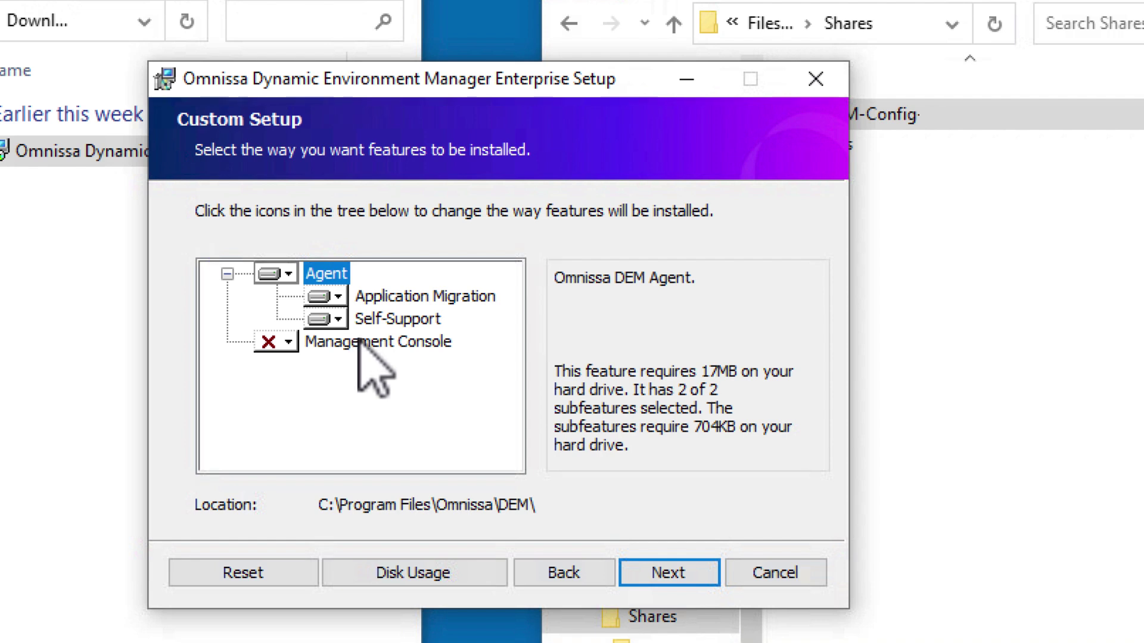
{"action": "left_click", "coordinate": [288, 284]}
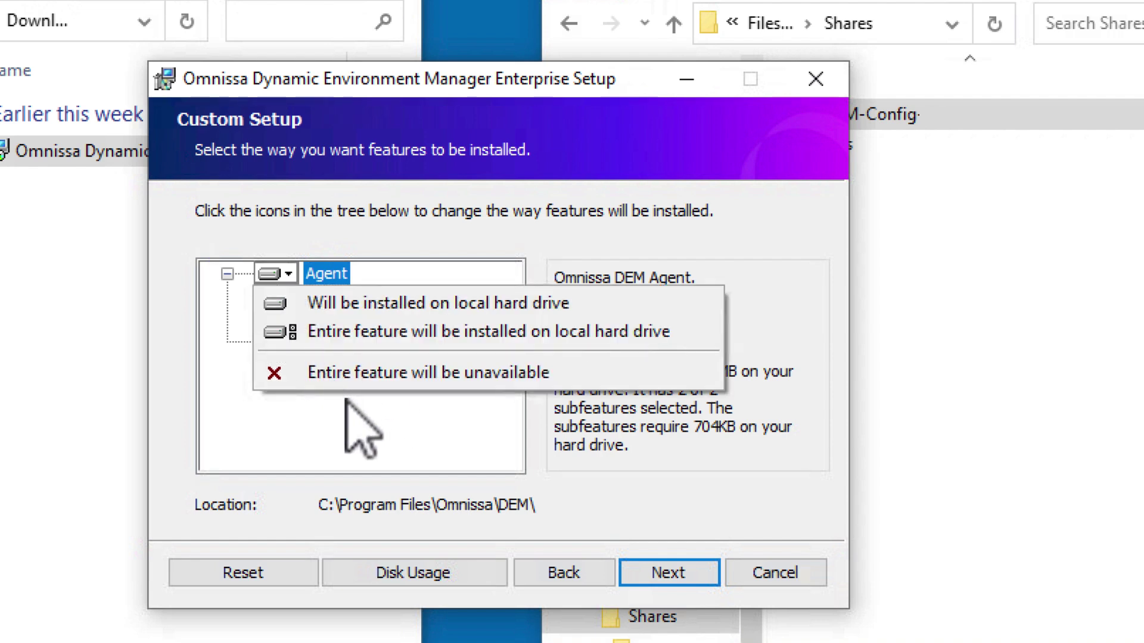
{"action": "left_click", "coordinate": [364, 374]}
{"action": "left_click", "coordinate": [288, 343]}
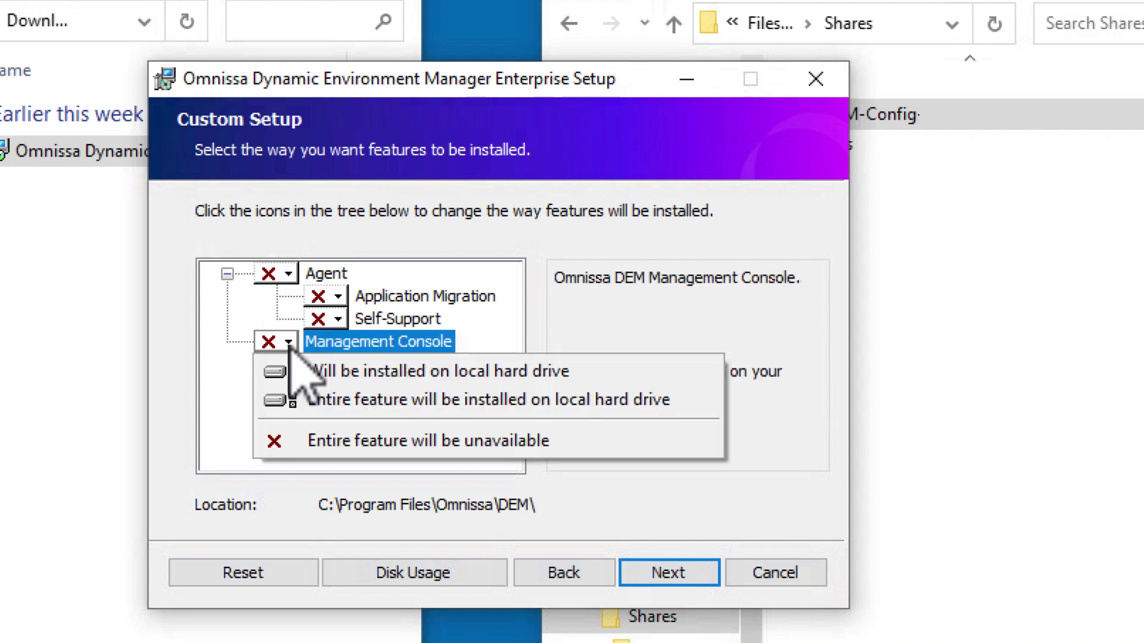
{"action": "left_click", "coordinate": [385, 400]}
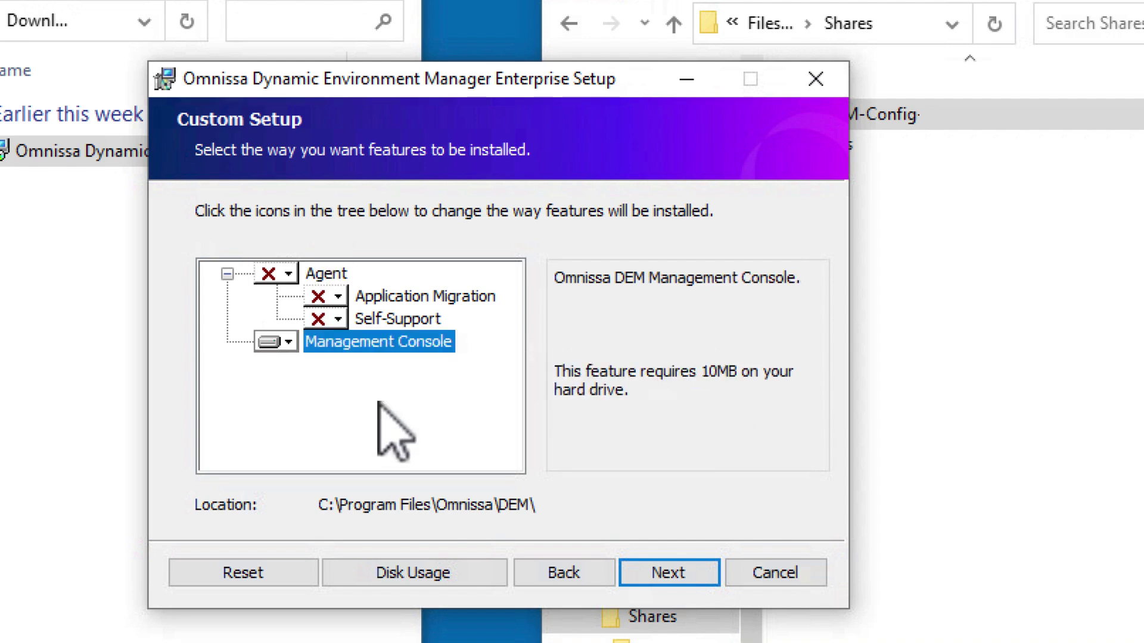
{"action": "left_click", "coordinate": [668, 577]}
{"action": "left_click", "coordinate": [666, 575]}
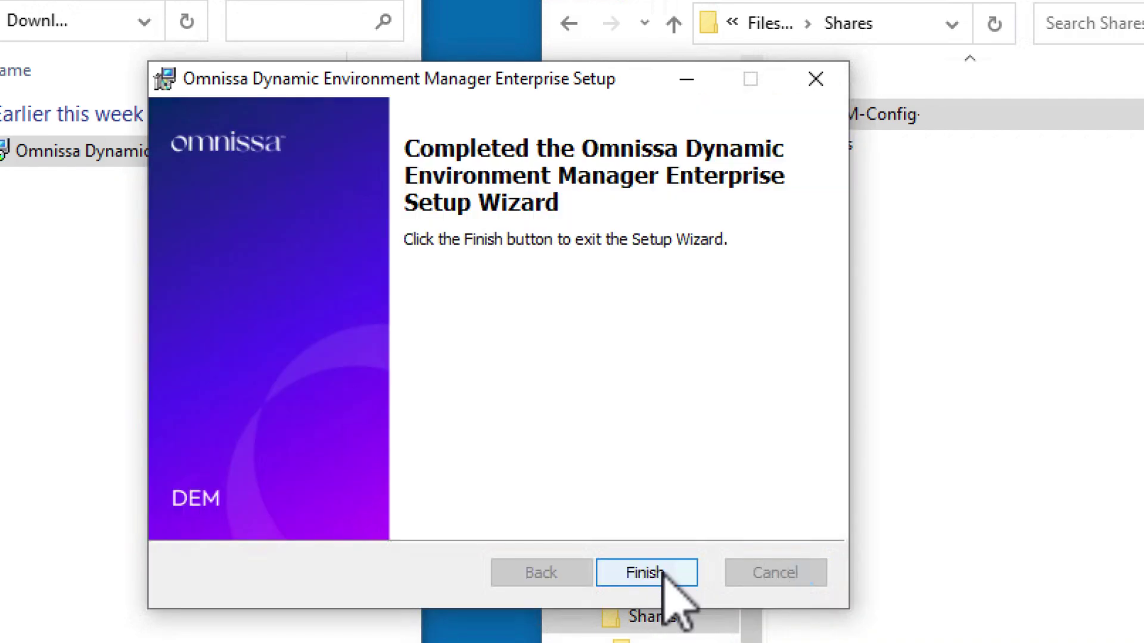
{"action": "left_click", "coordinate": [663, 577]}
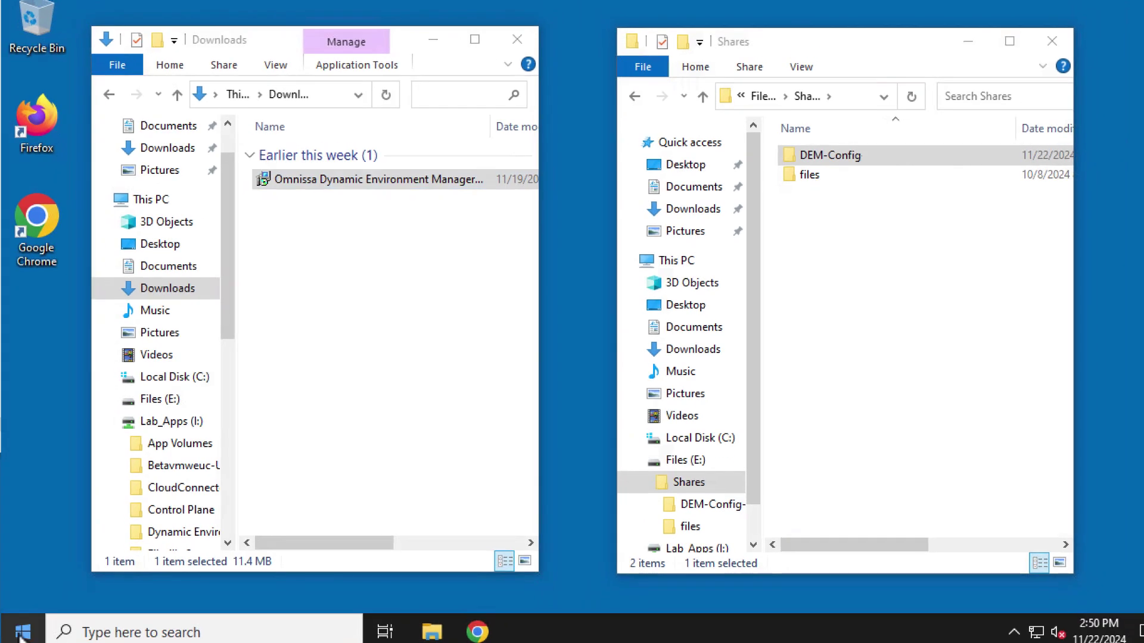
Launch the DEM Management Console from the Omnissa DEM Start menu group.
{"action": "left_click", "coordinate": [23, 633]}
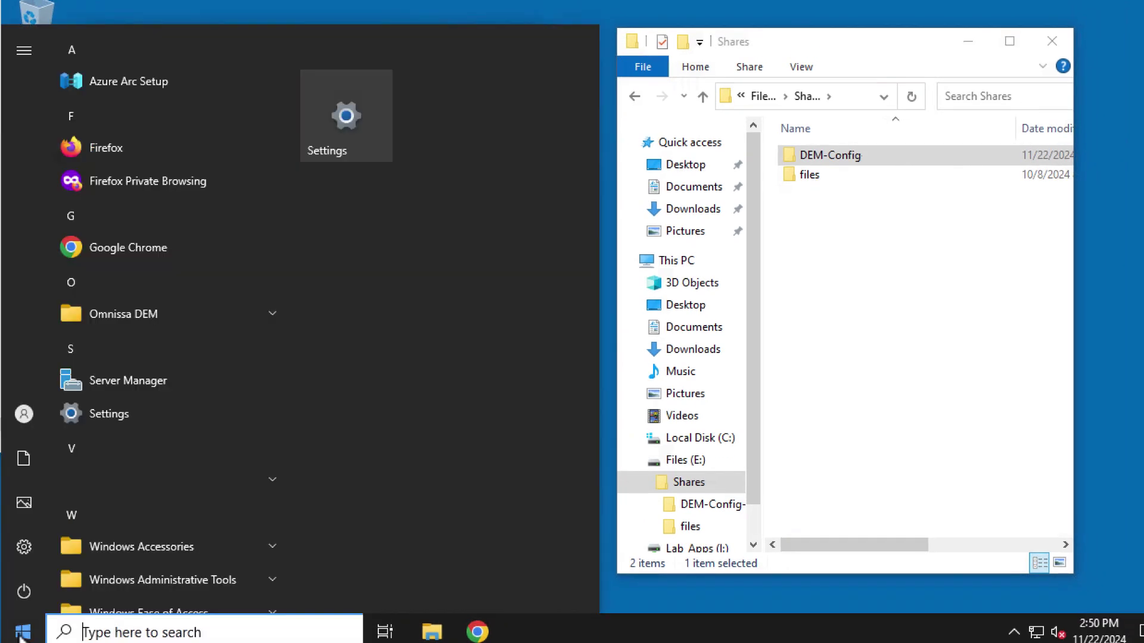
{"action": "left_click", "coordinate": [158, 337]}
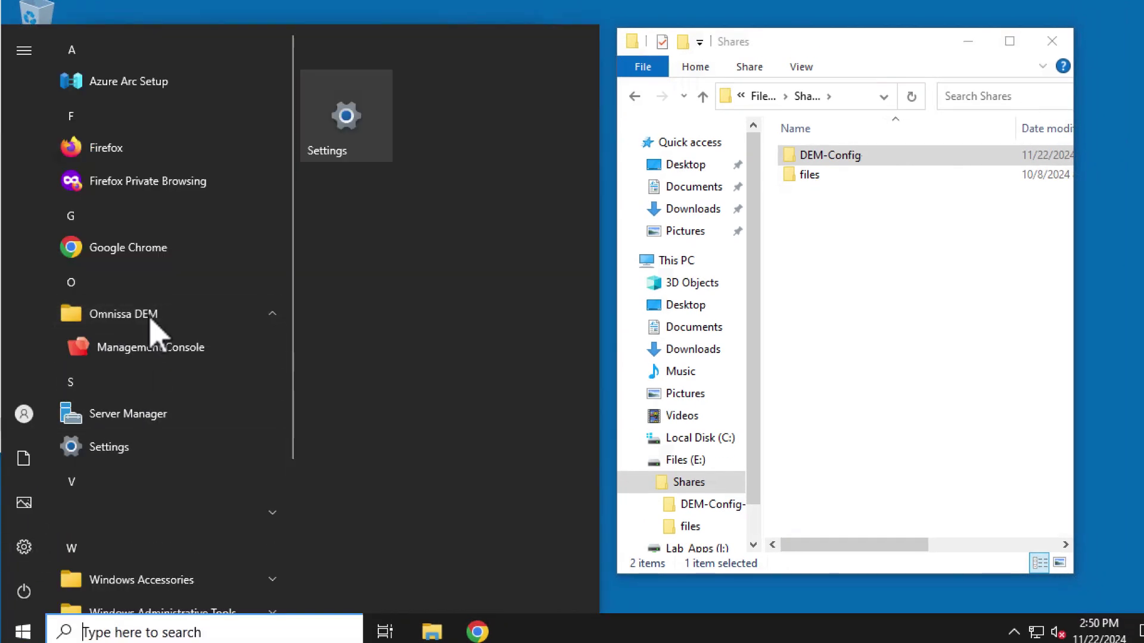
{"action": "left_click", "coordinate": [151, 348]}
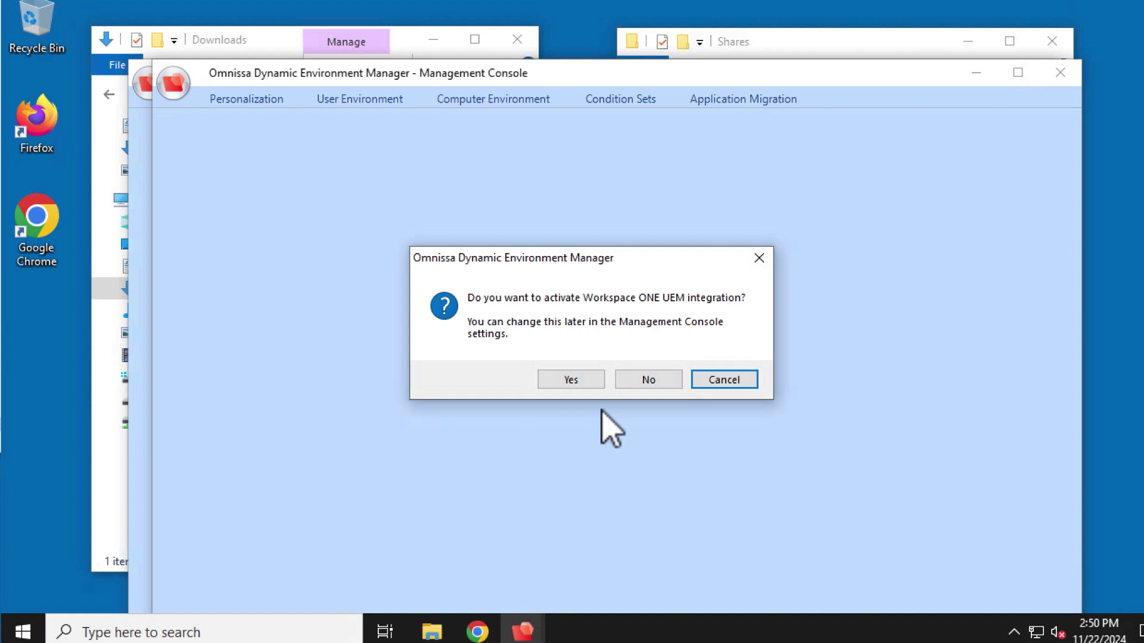
Decline Workspace ONE UEM integration and confirm \\fileserver\DEM-Config as the configuration location.
{"action": "left_click", "coordinate": [650, 380]}
{"action": "type", "text": "\\\\f\fileserver\\DEM"}
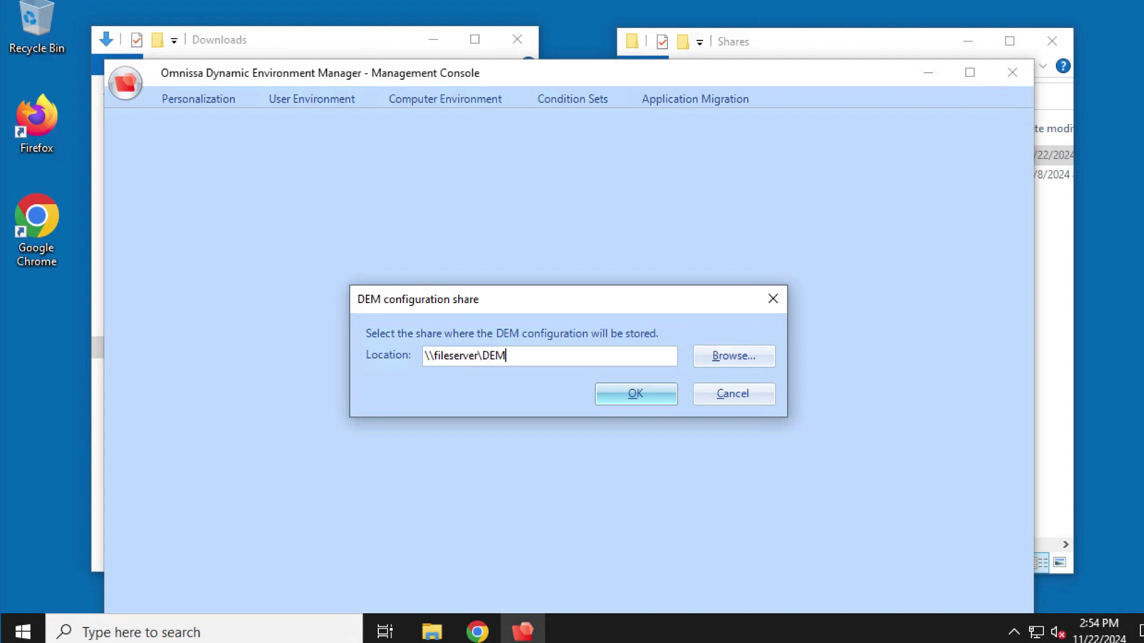
{"action": "type", "text": "-Confi"}
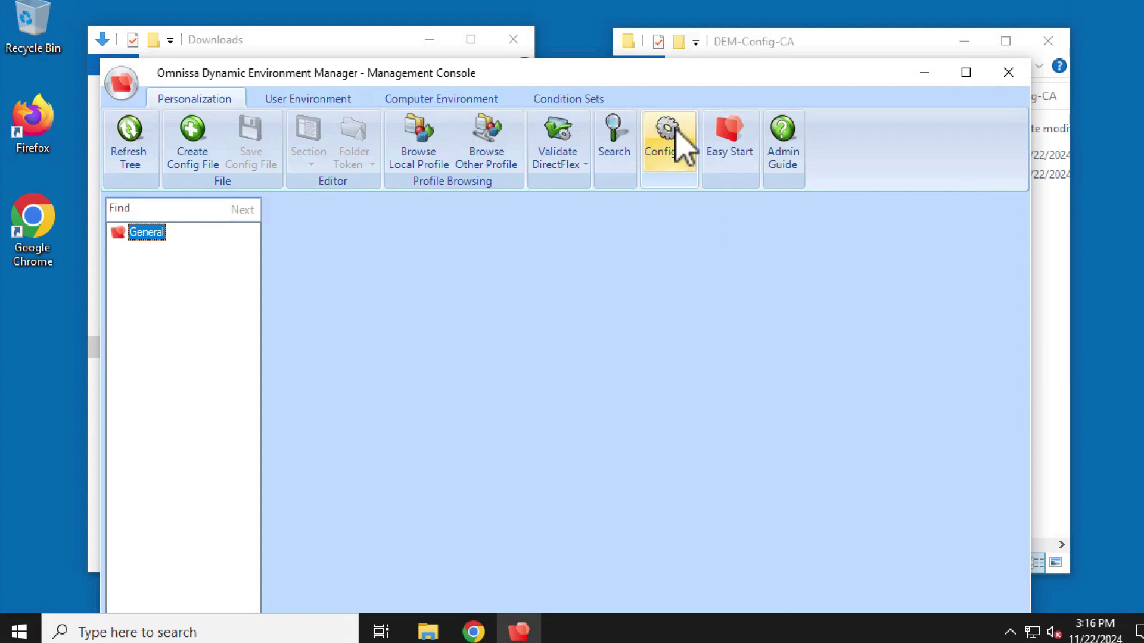
{"action": "left_click", "coordinate": [670, 138]}
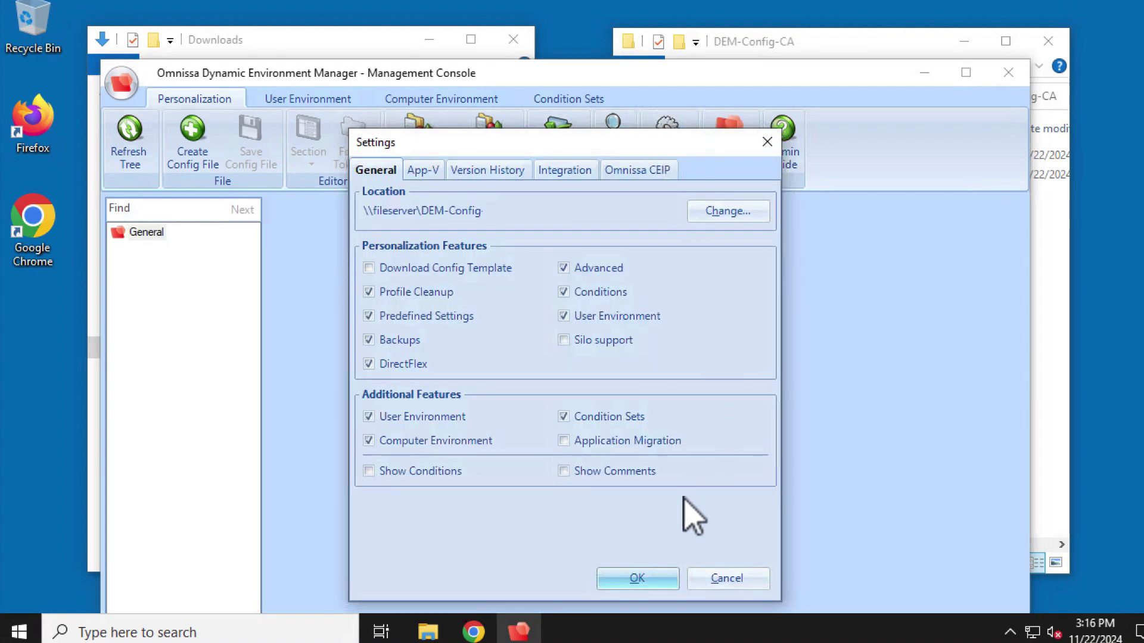
{"action": "left_click", "coordinate": [647, 583]}
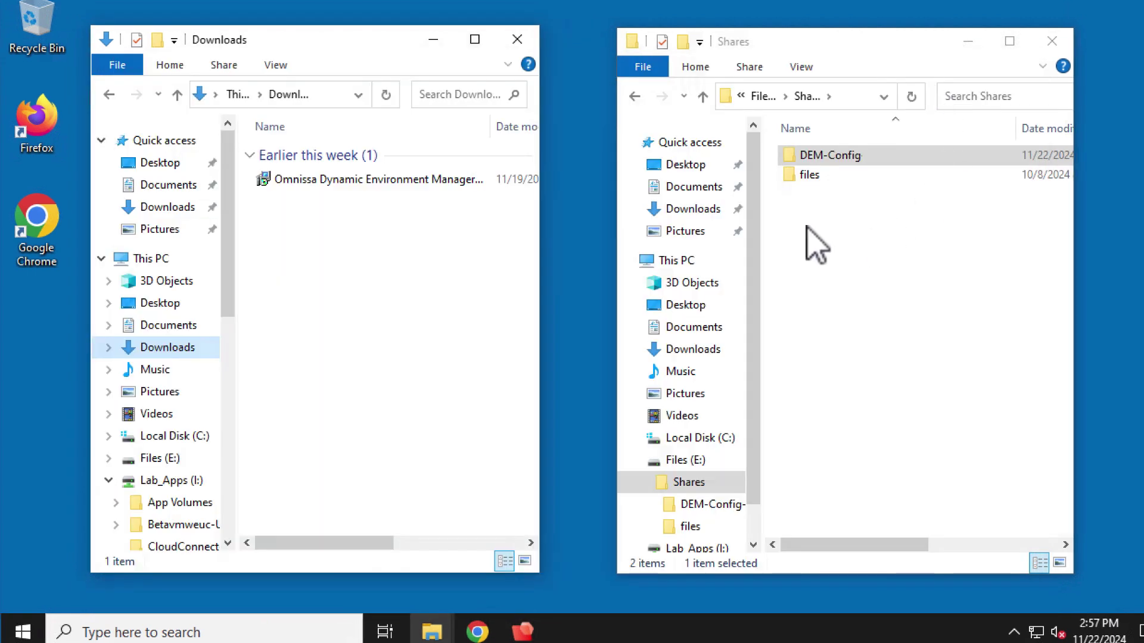
Open the DEM-Config-CA folder in the Shares window to see its contents.
{"action": "left_click", "coordinate": [793, 156]}
{"action": "double_click", "coordinate": [792, 157]}
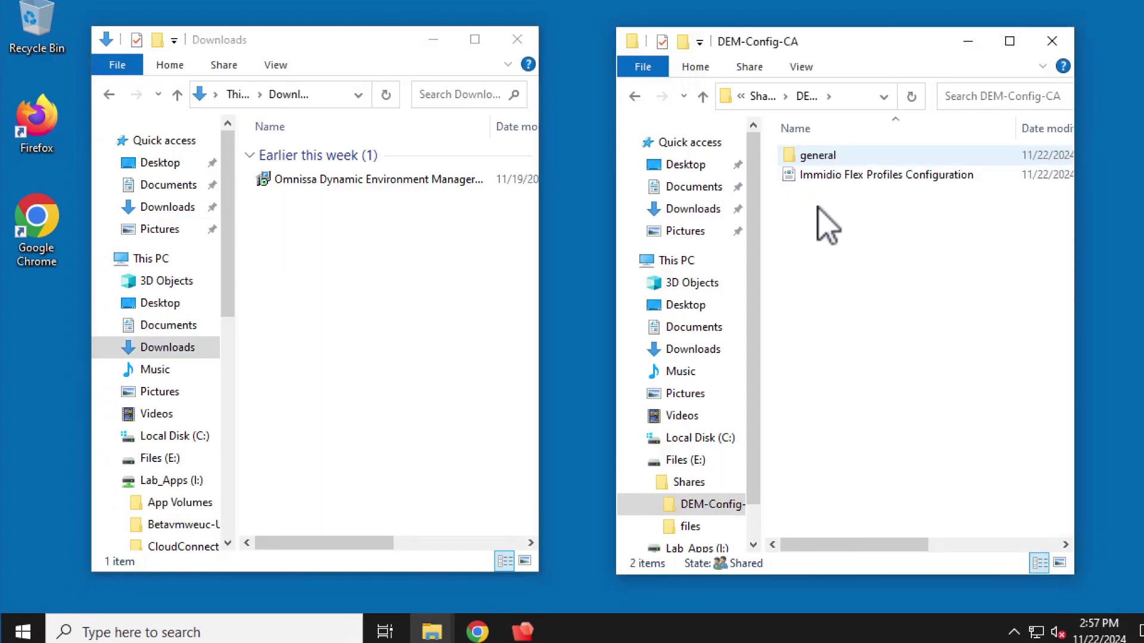